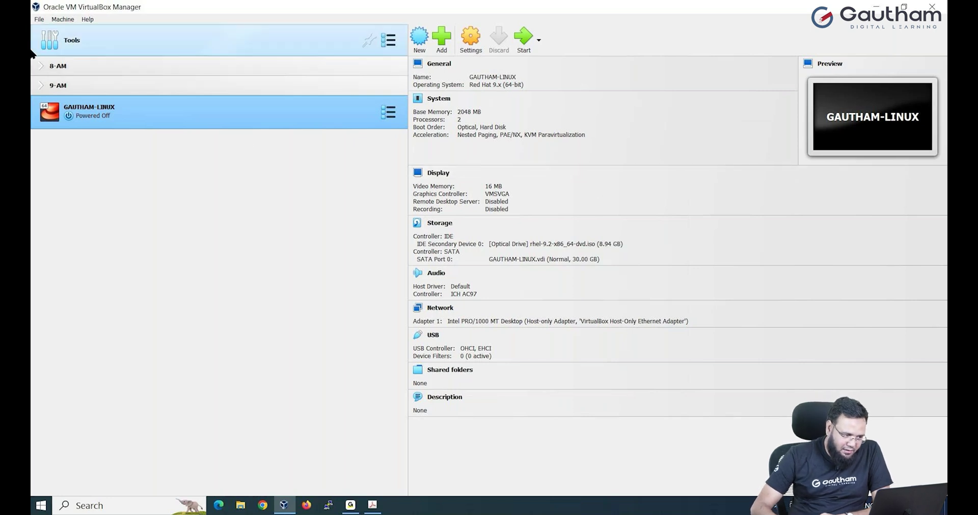
Start the Red Hat VM and show its boot menu in scaled mode, maximized to full screen
double_click(82, 114)
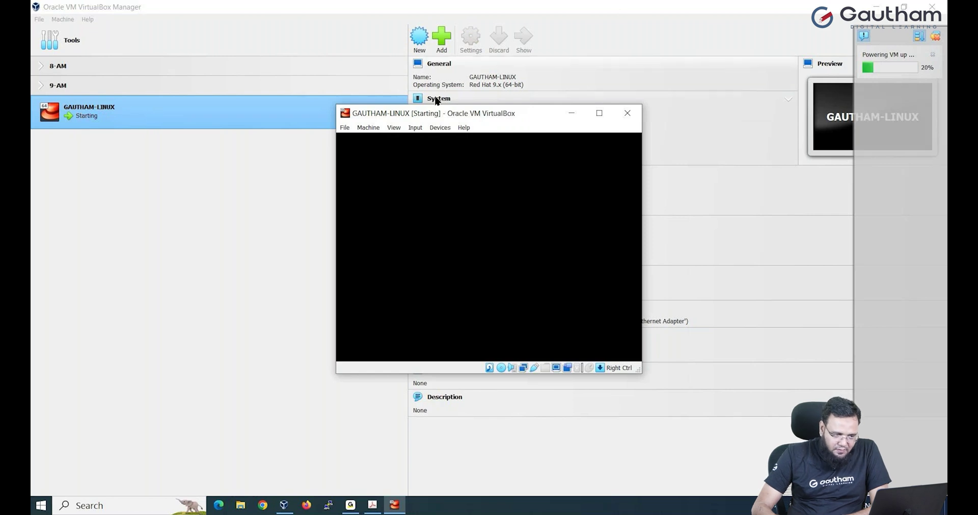
left_click(395, 128)
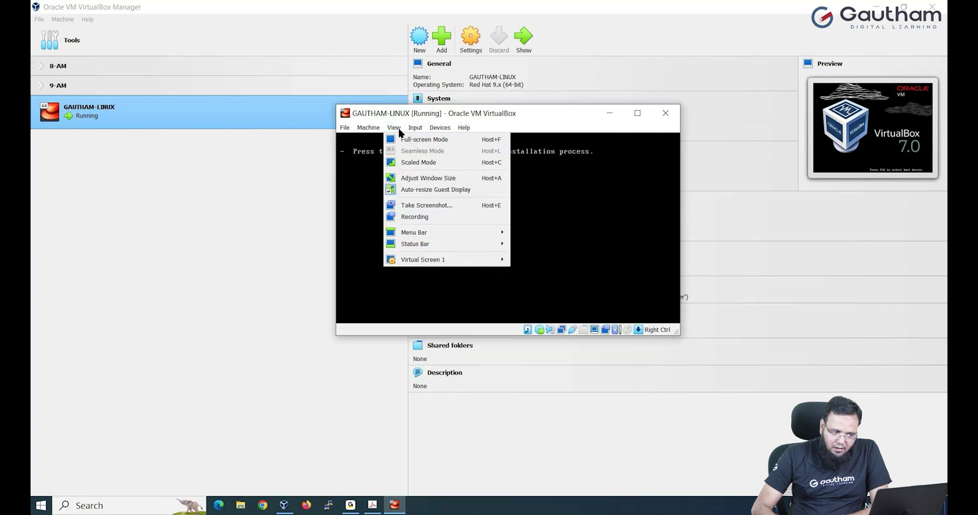
left_click(419, 163)
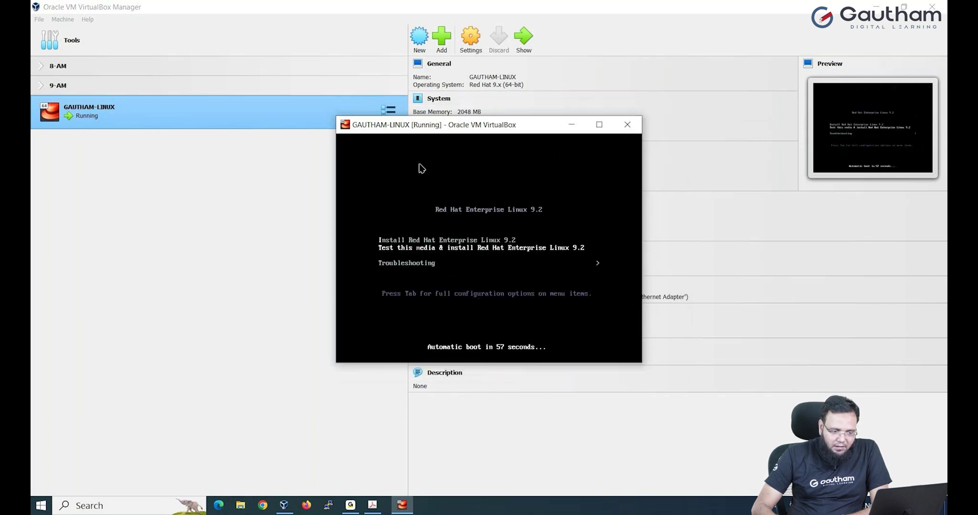
left_click(587, 125)
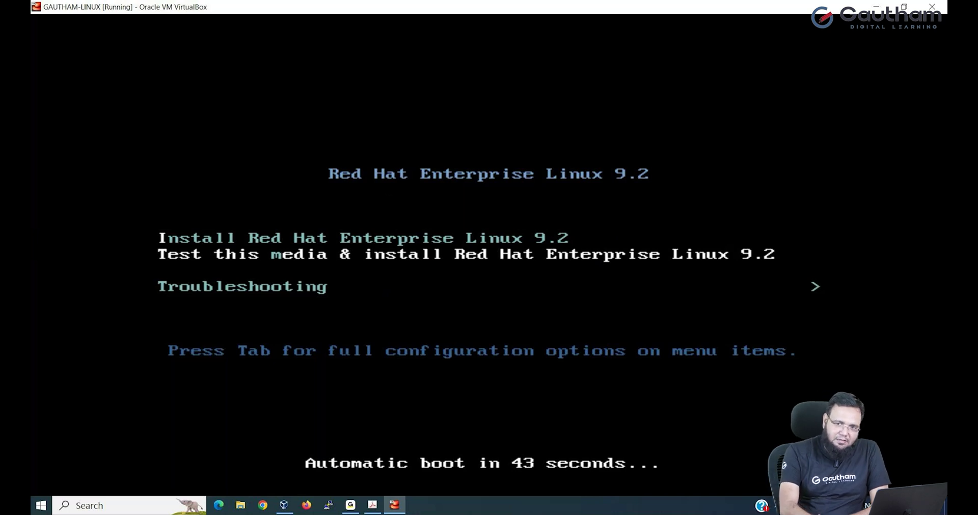
Stop the boot countdown and highlight Install Red Hat Enterprise Linux 9.2 in the boot menu
key("Up")
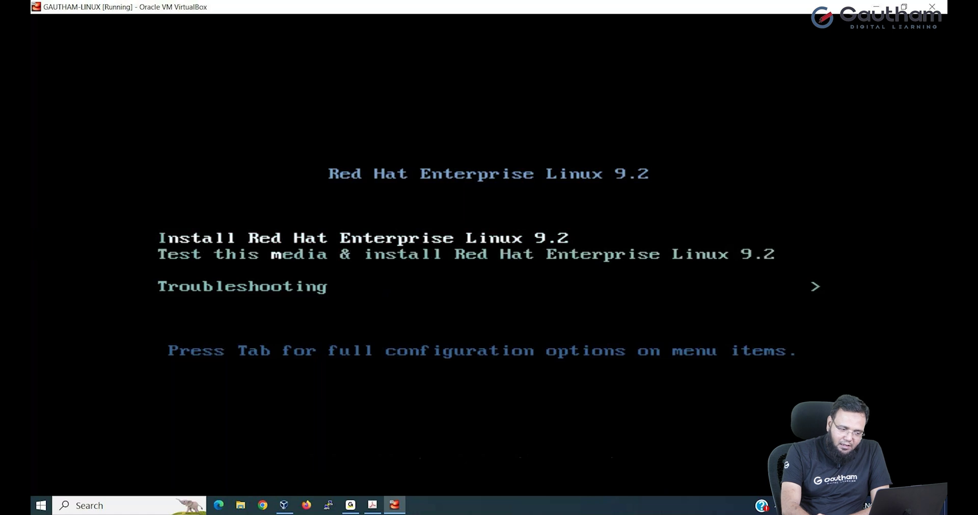
key("Down")
key("Down")
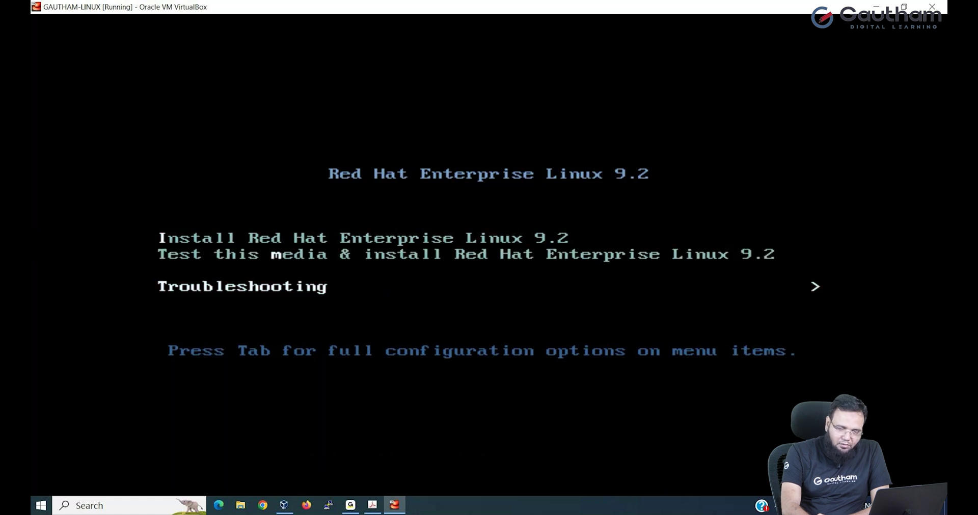
key("Up")
key("Up")
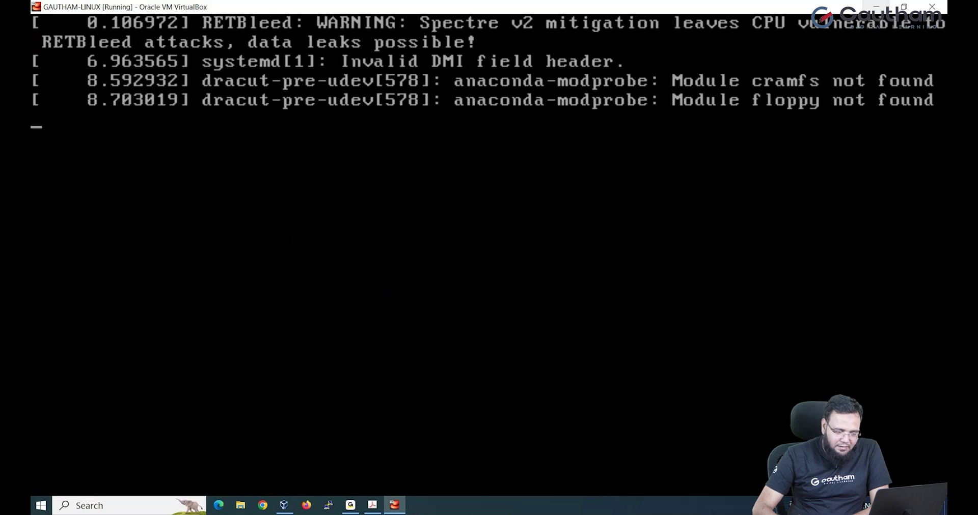
Bring up RHEL 9 WITH ANSIBLE-GIT.pdf and read from the partition table to the language-selection screenshot
left_click(373, 507)
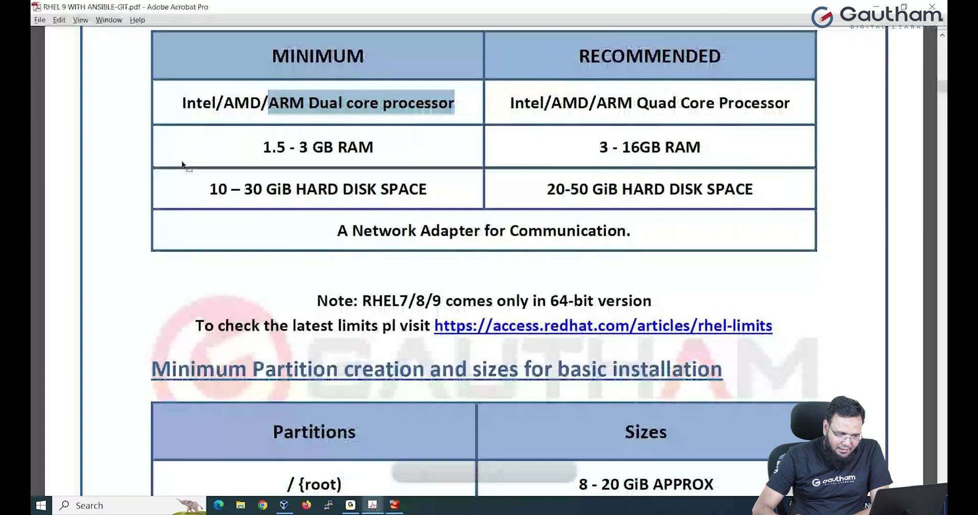
scroll(340, 210, "down", 3)
scroll(336, 217, "down", 15)
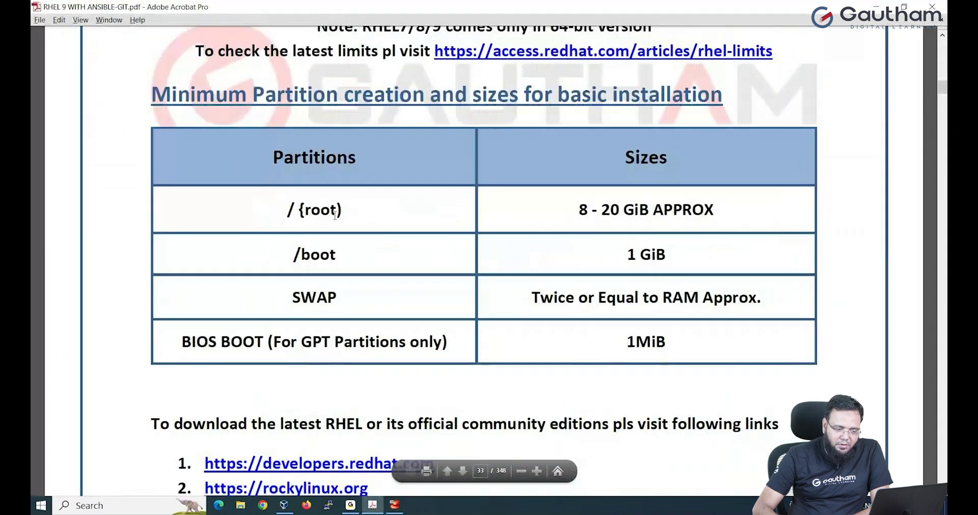
scroll(329, 226, "down", 10)
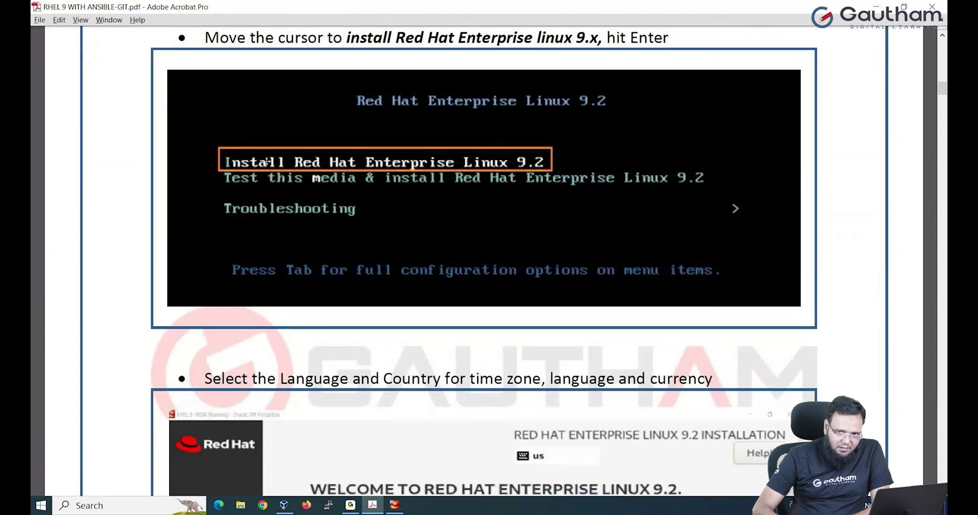
scroll(403, 164, "down", 8)
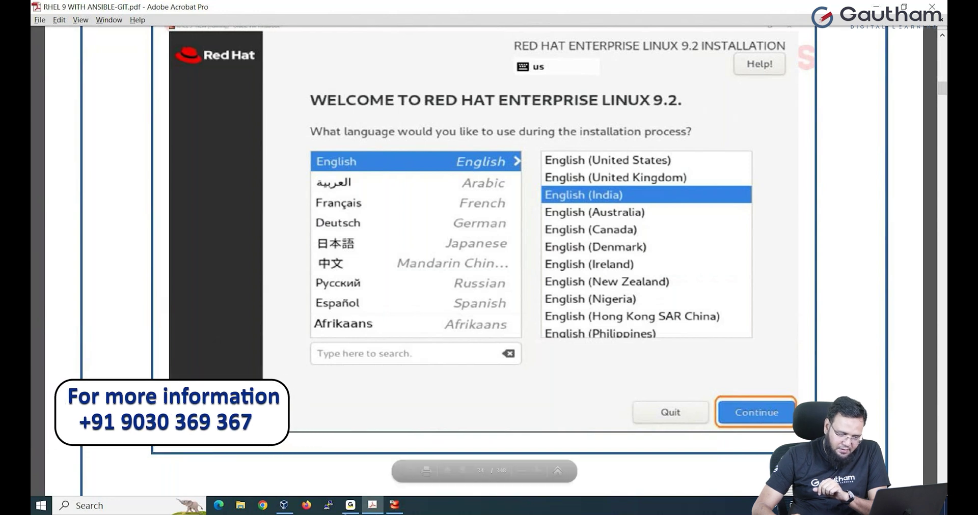
Back in the VM installer, select English (India) as the language variant
left_click(394, 505)
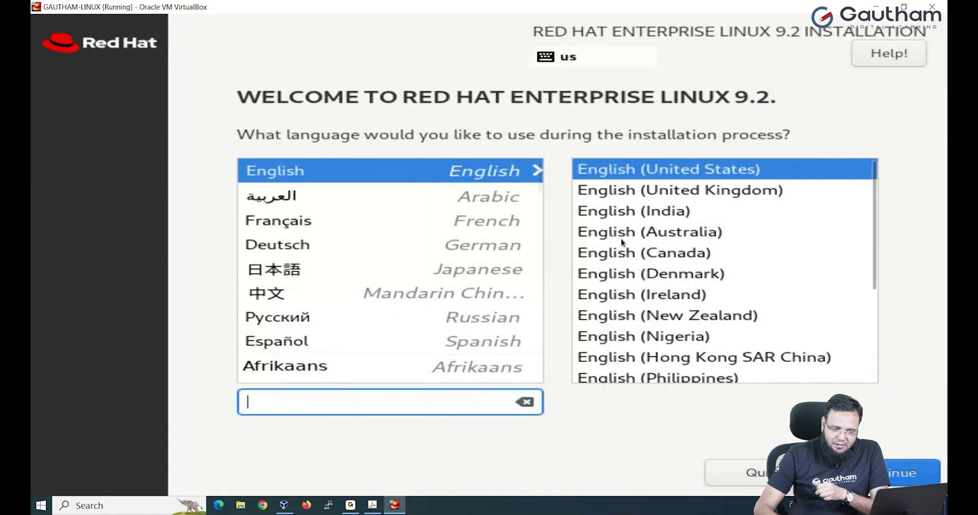
left_click(653, 215)
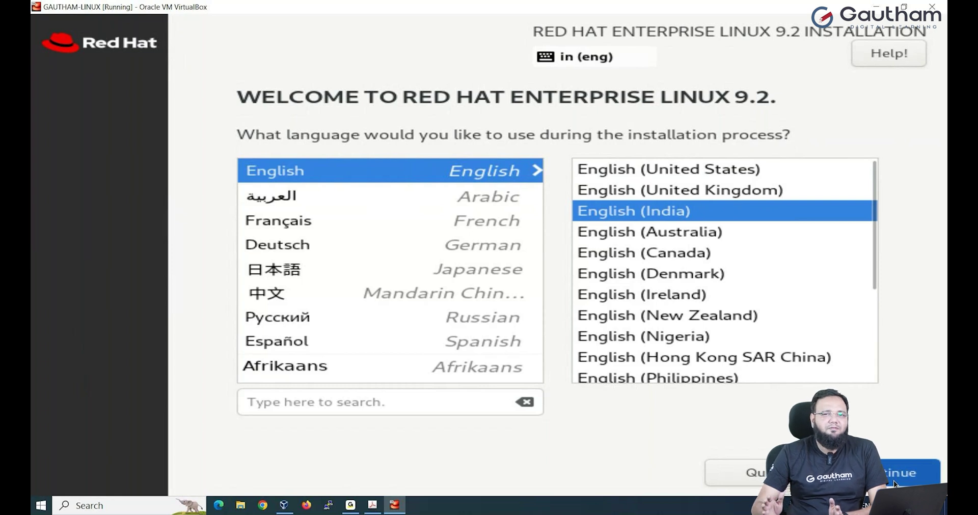
Accept English (India) and proceed to the Installation Summary
left_click(894, 481)
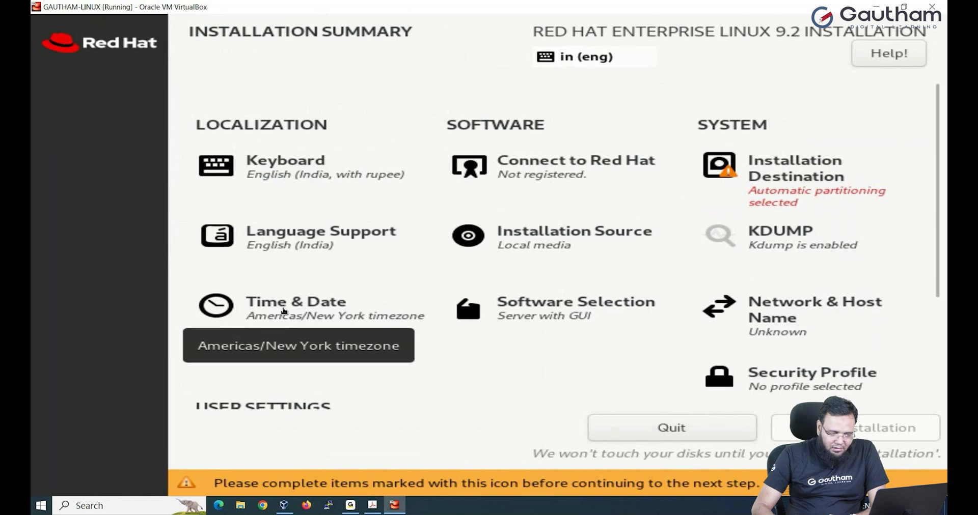
Set Time & Date to Asia/Kolkata with a 12-hour AM/PM clock
left_click(284, 311)
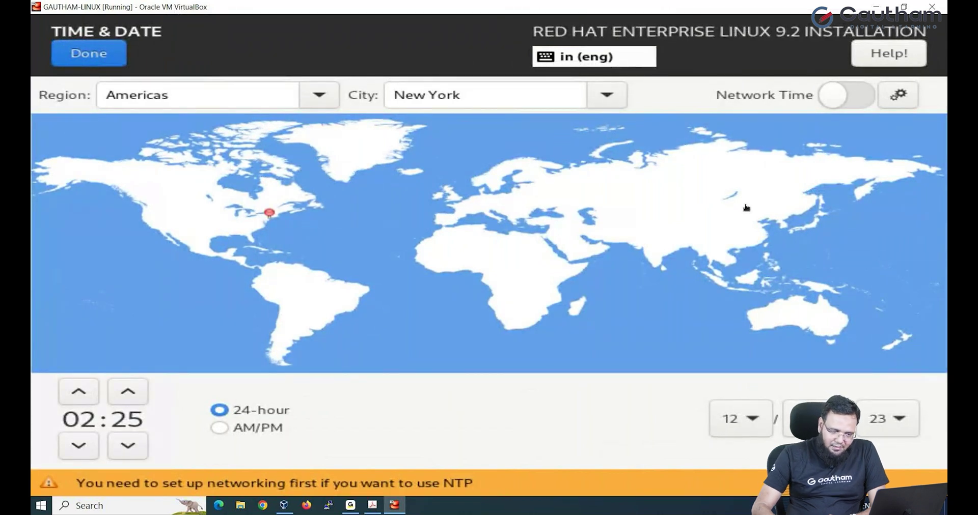
left_click(654, 254)
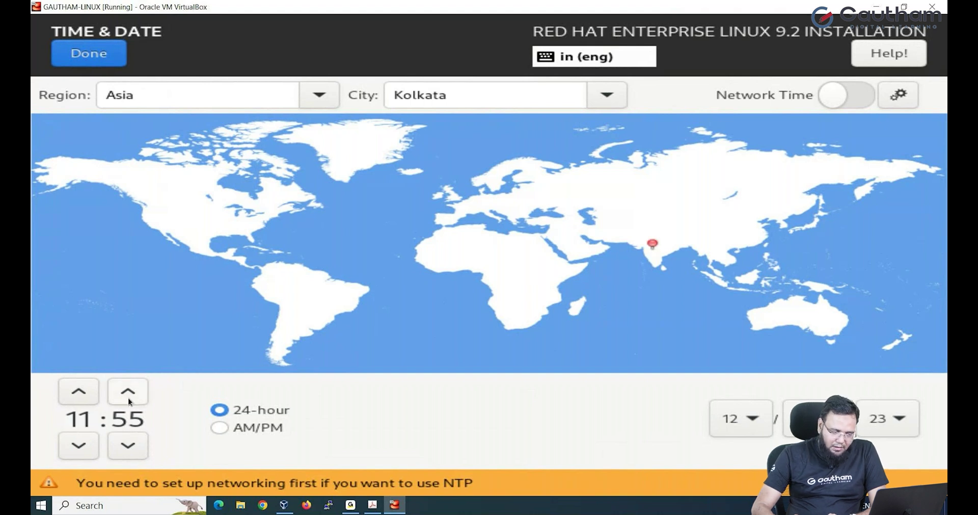
left_click(214, 431)
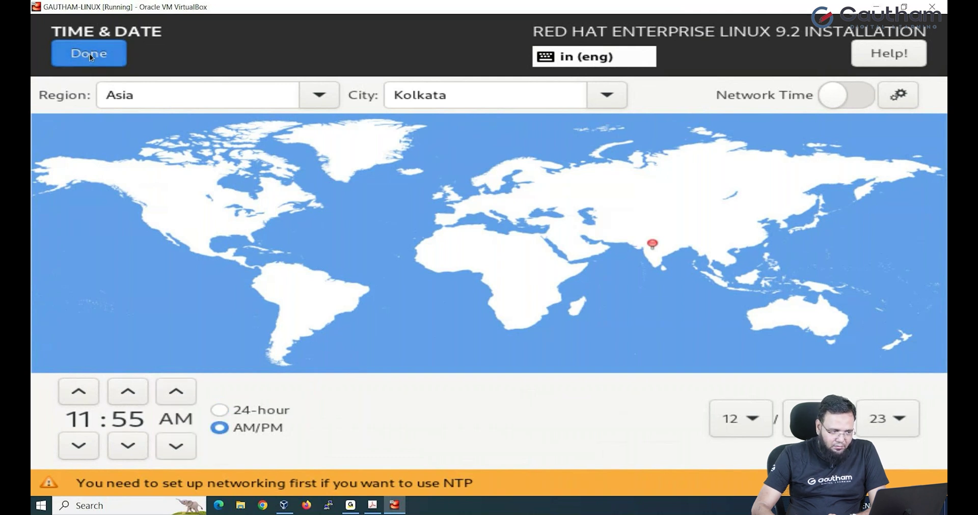
double_click(130, 95)
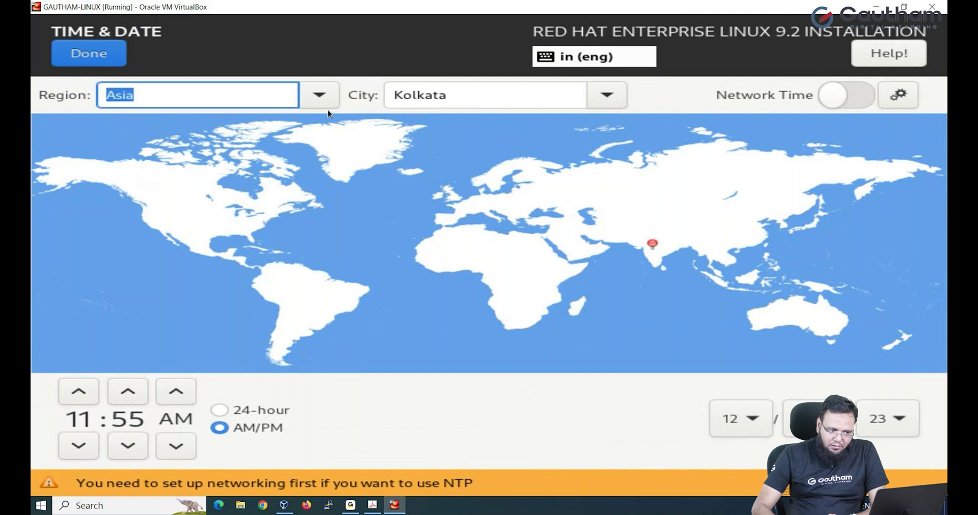
key("Tab")
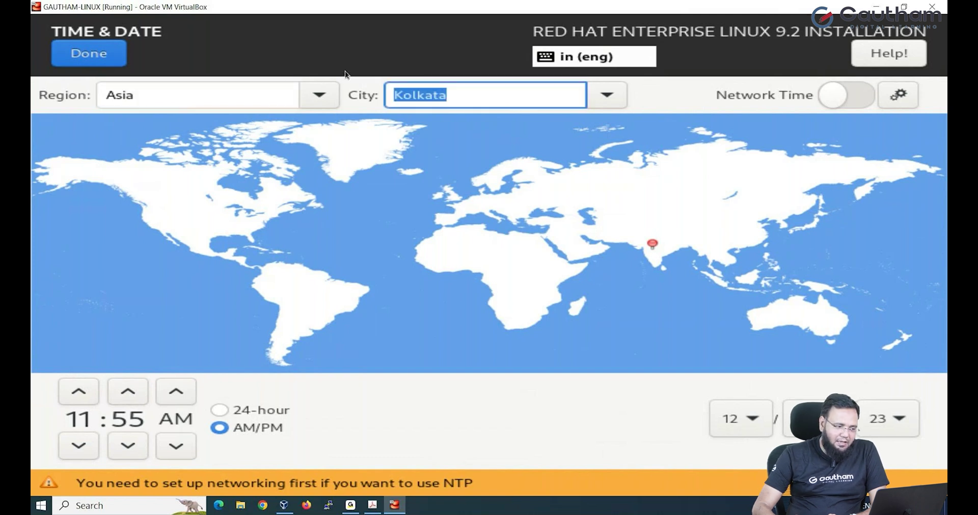
left_click(101, 57)
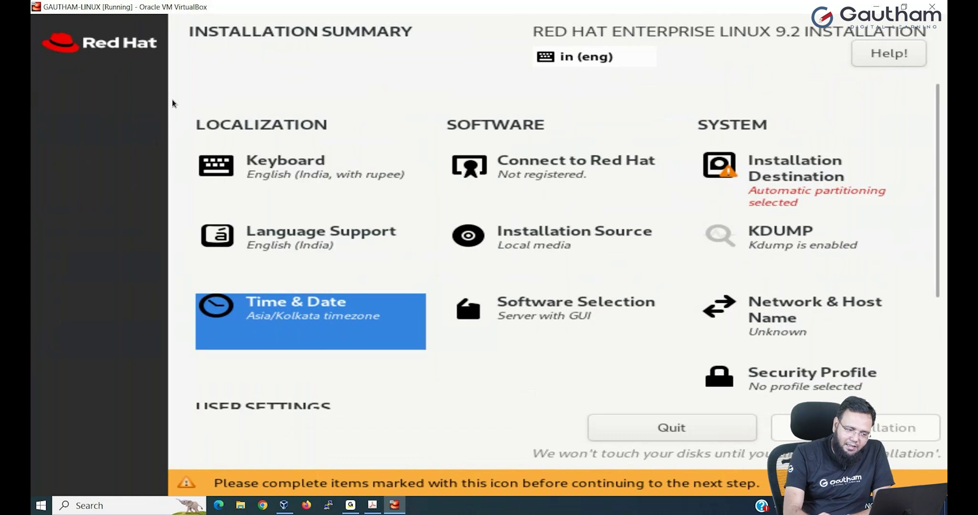
key("Up")
key("Up")
key("Right")
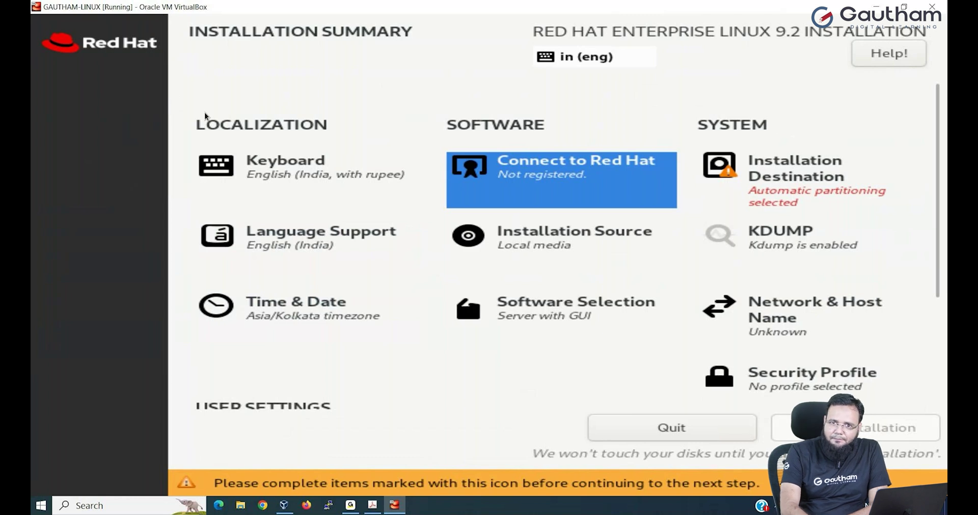
key("Down")
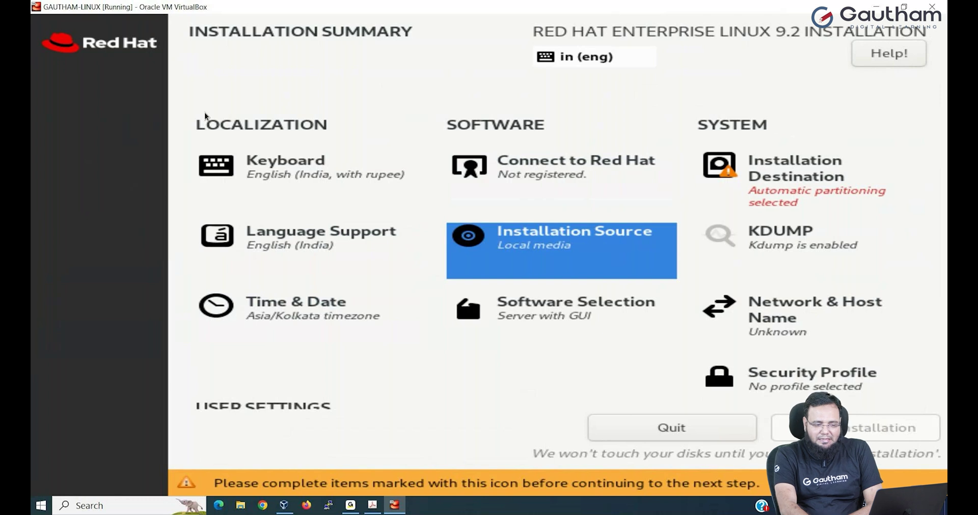
key("Down")
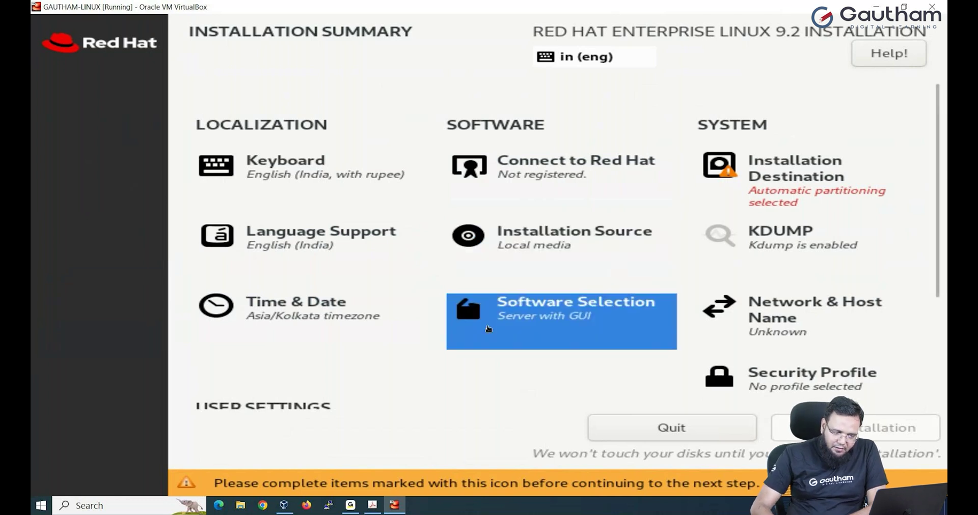
left_click(525, 318)
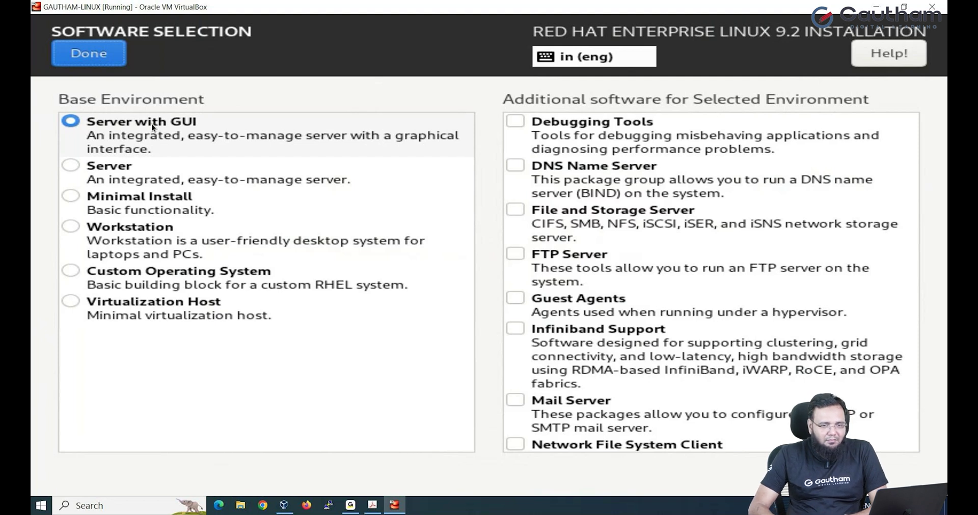
left_click(75, 169)
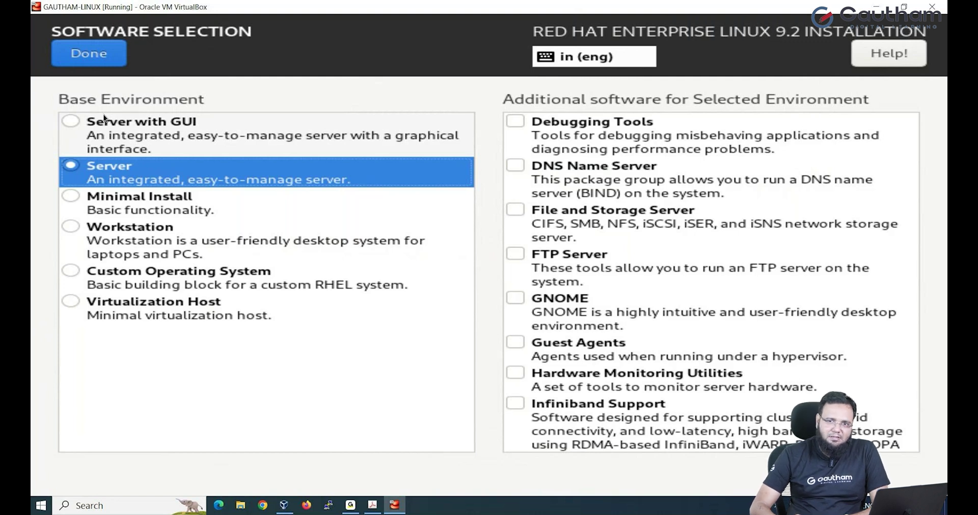
left_click(69, 124)
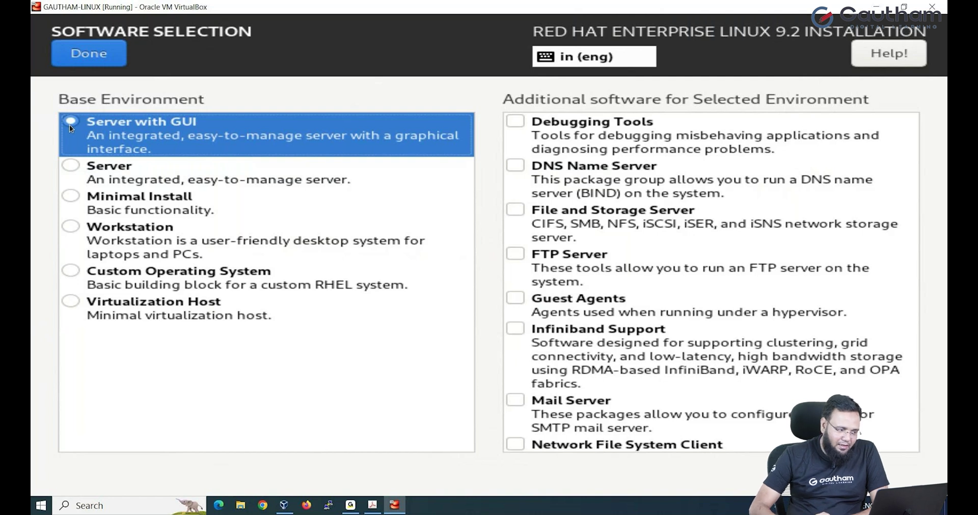
left_click(84, 60)
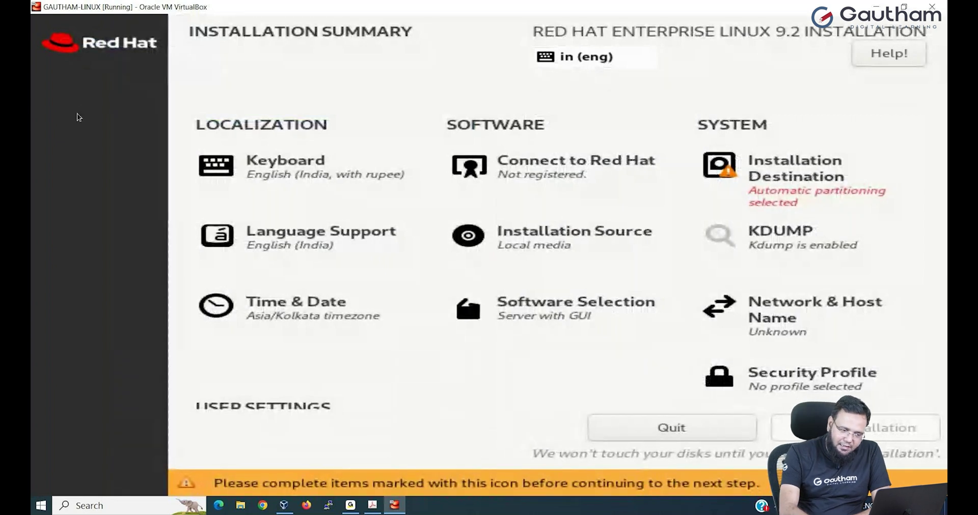
Use the 30 GiB disk as installation destination with Custom storage configuration
key("Tab")
key("Tab")
key("Tab")
key("Tab")
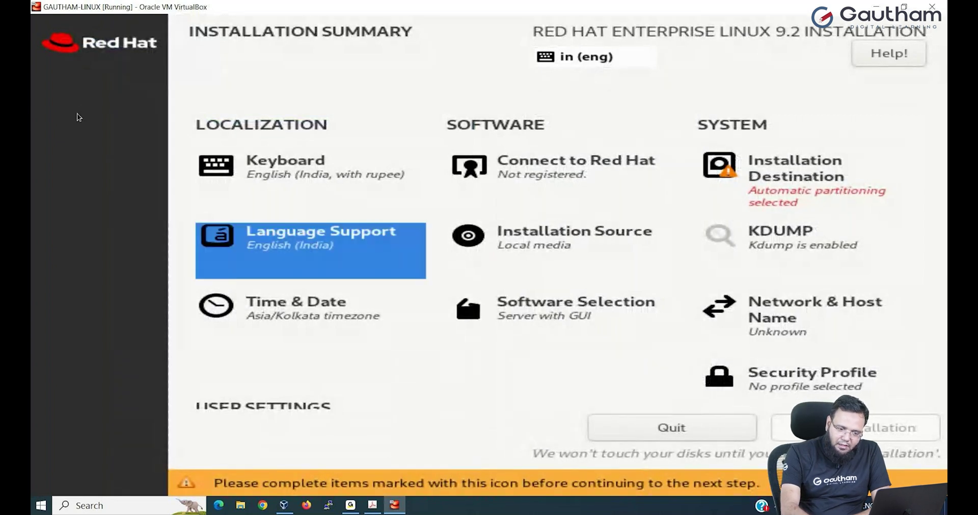
key("Tab")
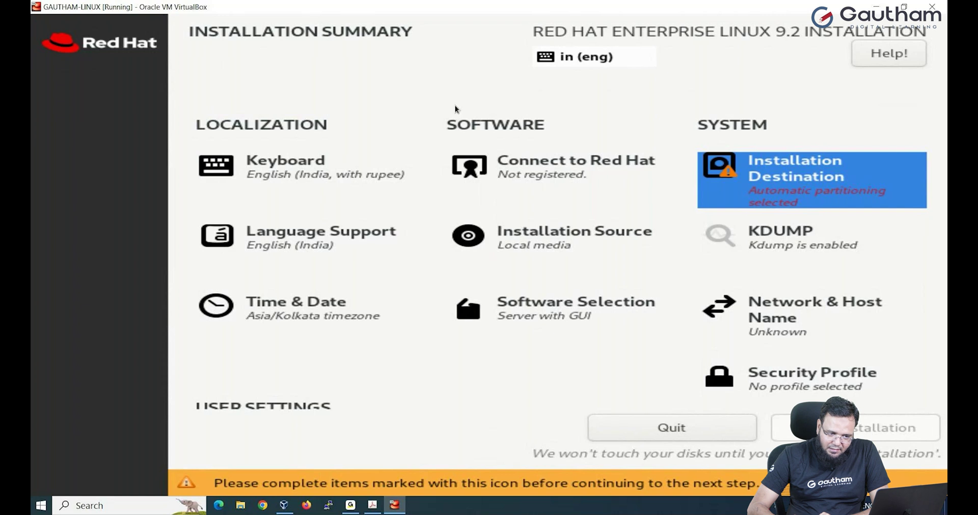
left_click(842, 178)
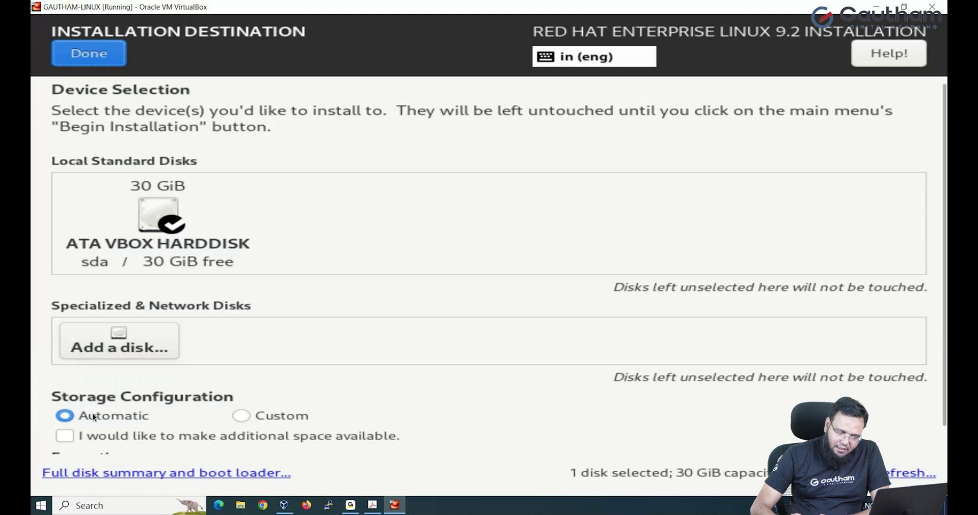
left_click(241, 418)
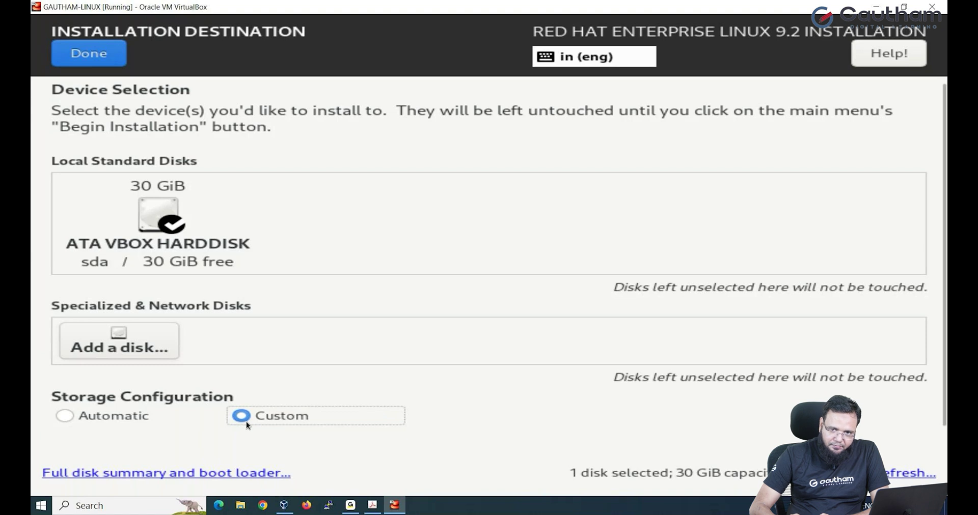
Go to Manual Partitioning and change the partitioning scheme from LVM to Standard Partition
left_click(103, 52)
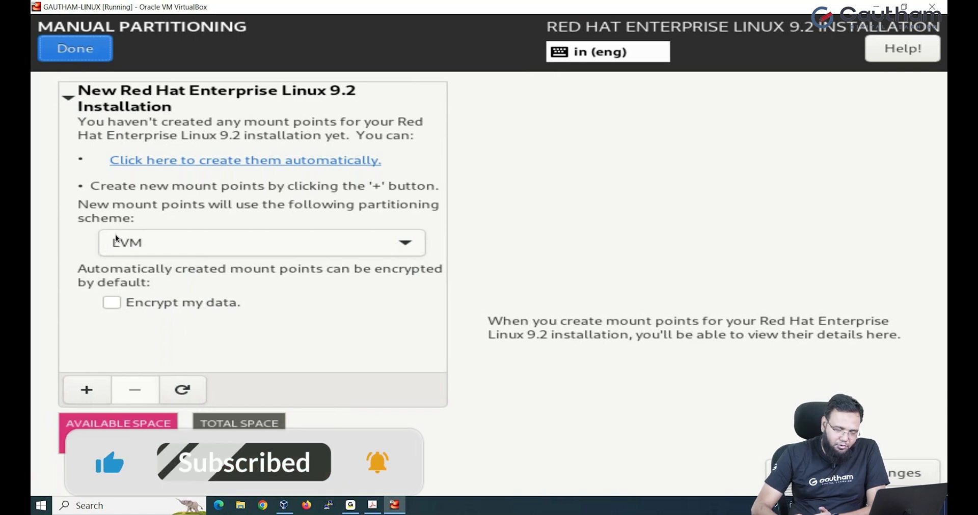
left_click(122, 242)
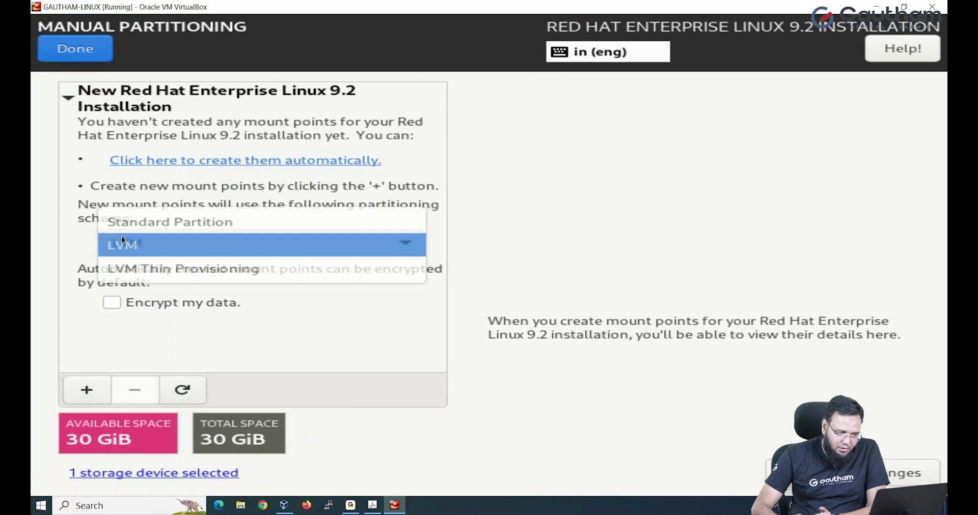
left_click(151, 223)
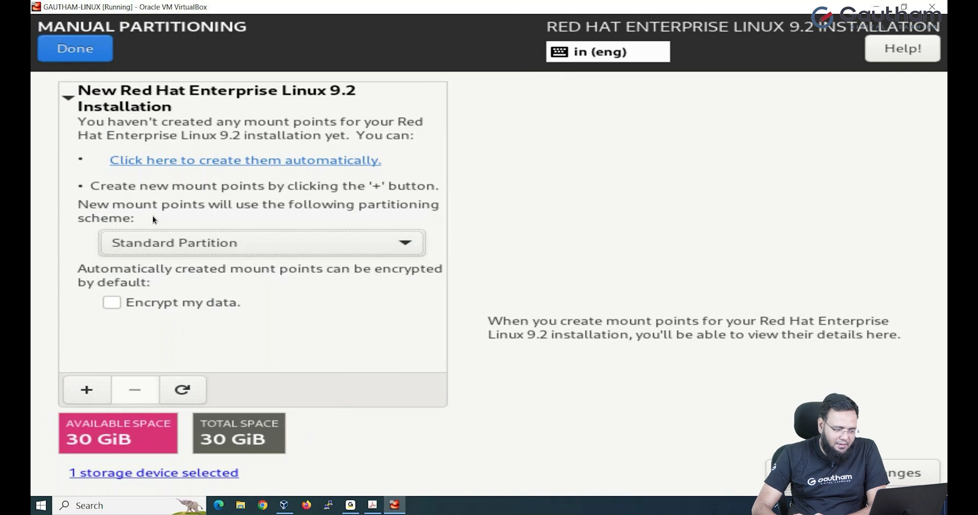
Add a root (/) mount point with a desired capacity of 20 G
left_click(86, 391)
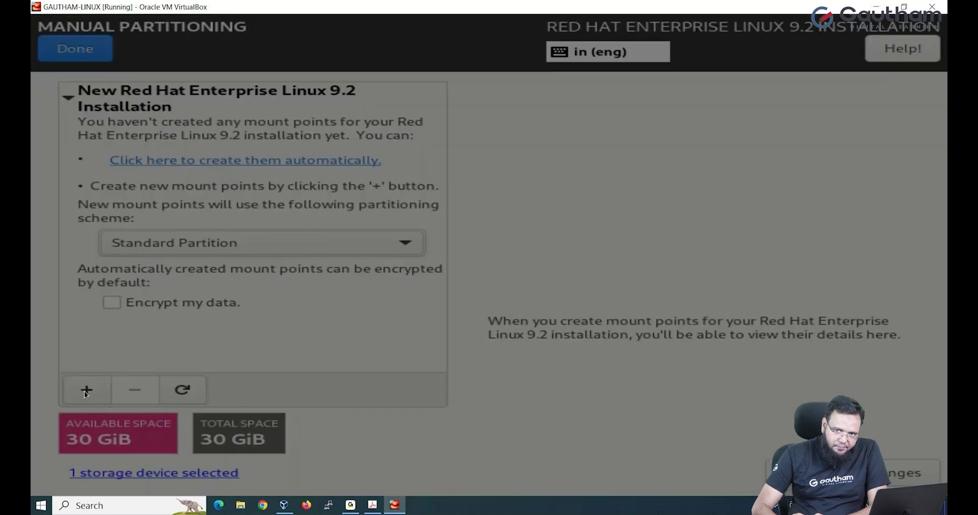
left_click(648, 250)
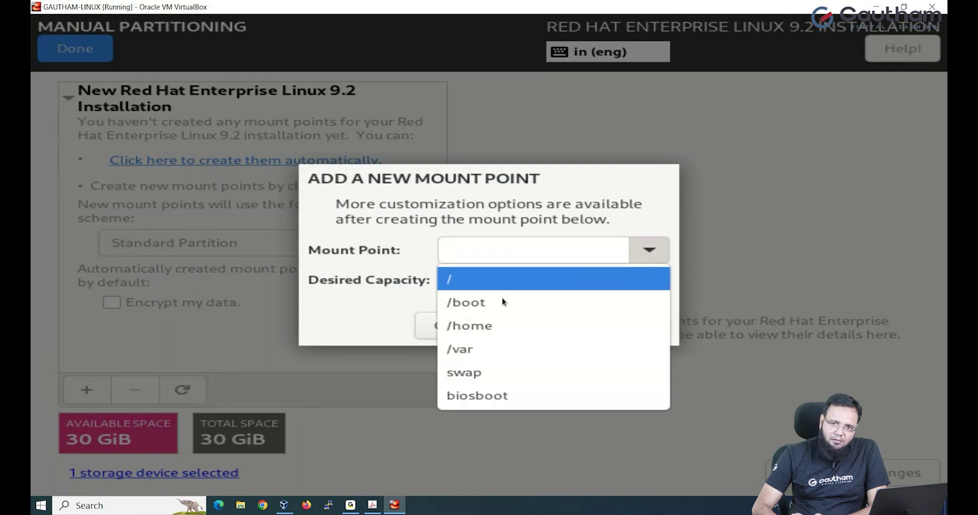
left_click(478, 278)
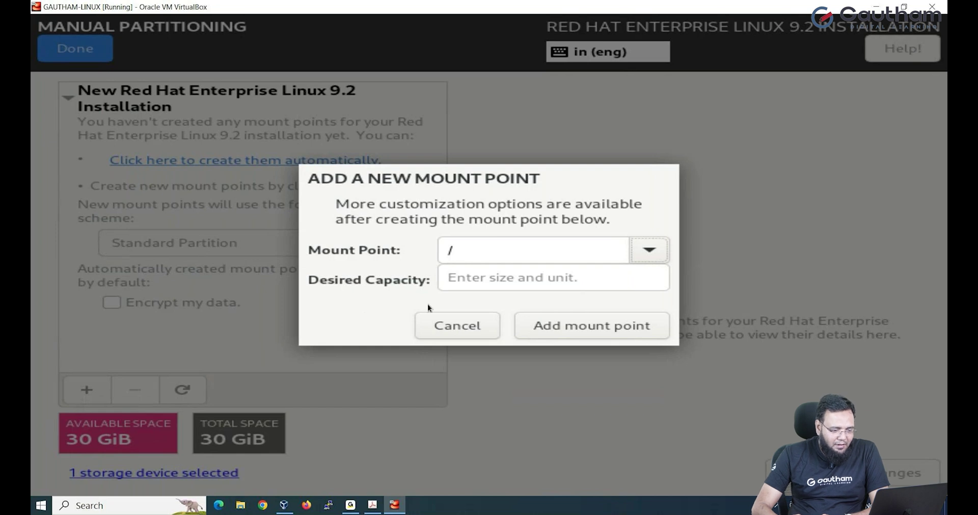
left_click(472, 280)
type("20")
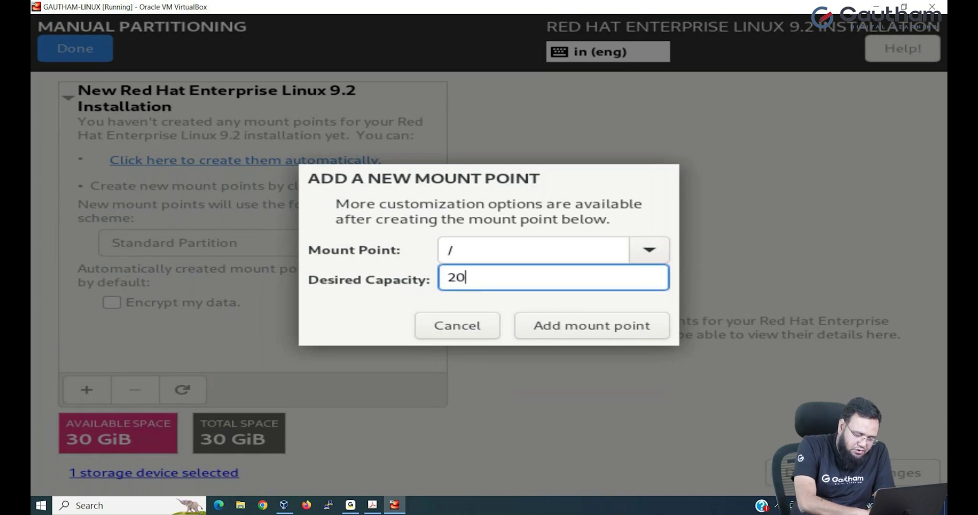
type("G")
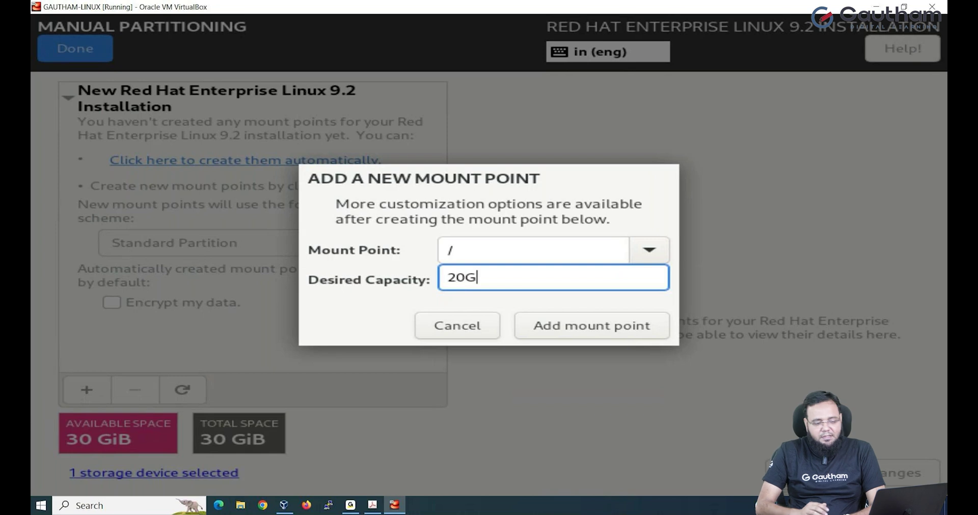
key("Left")
key("Left")
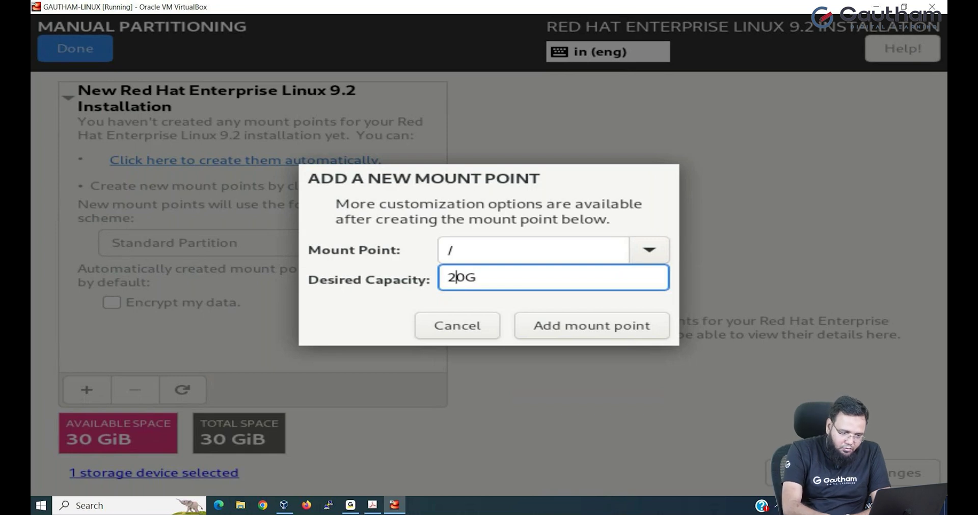
key("Right")
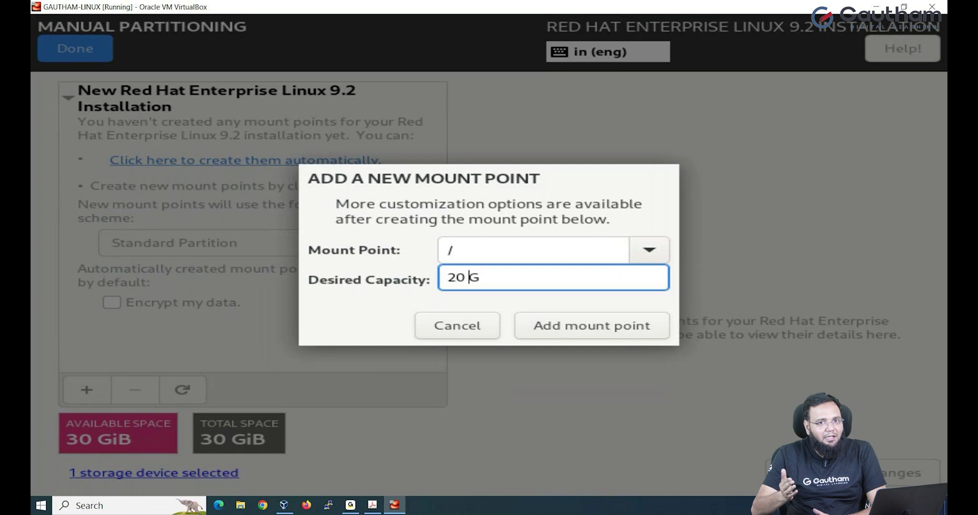
left_click(617, 331)
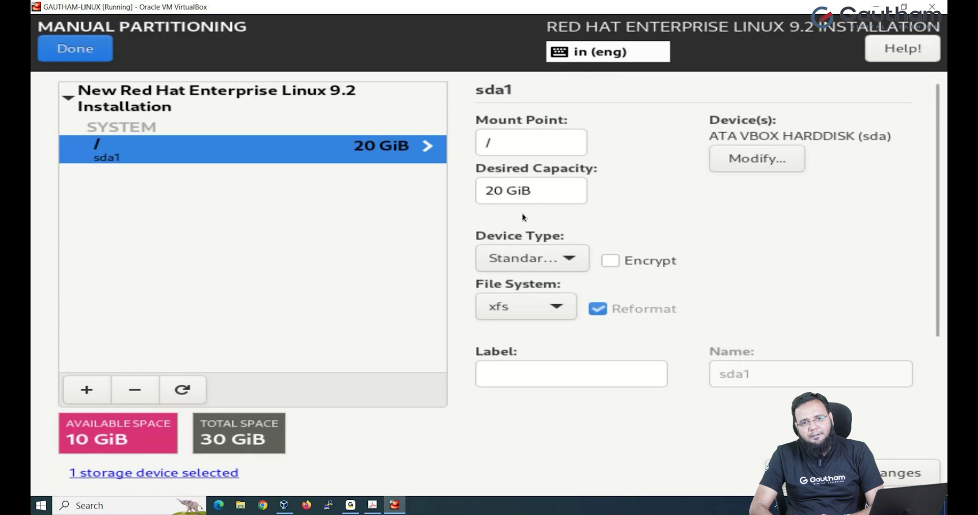
Add a /boot mount point with a desired capacity of 1G
left_click(90, 396)
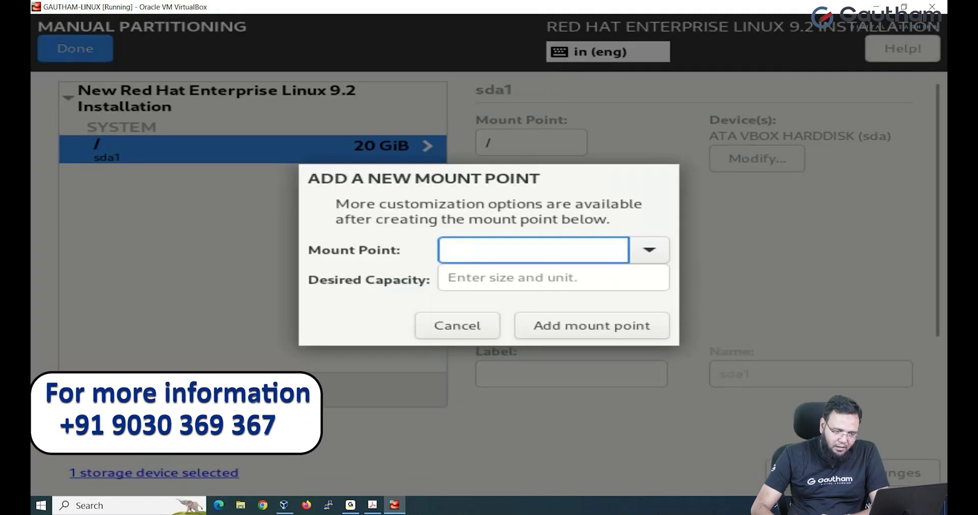
left_click(644, 250)
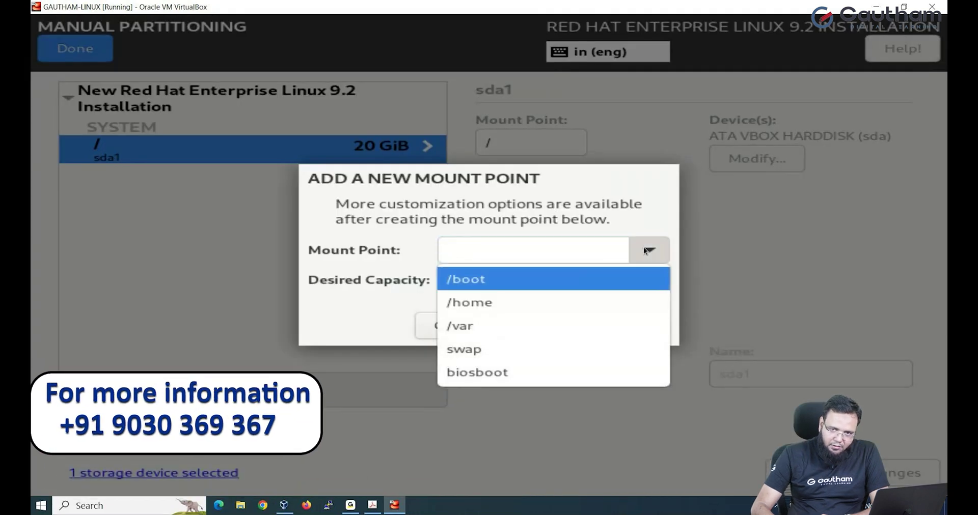
left_click(554, 283)
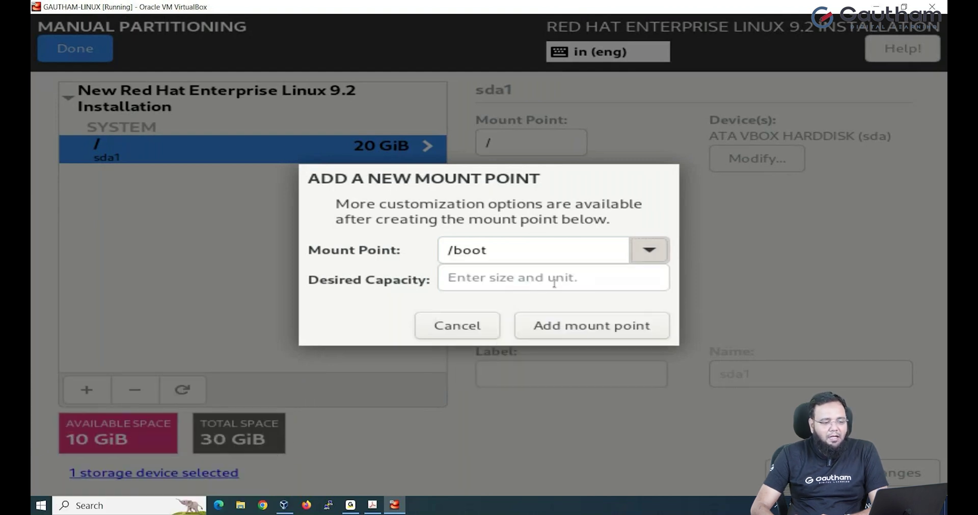
left_click(554, 283)
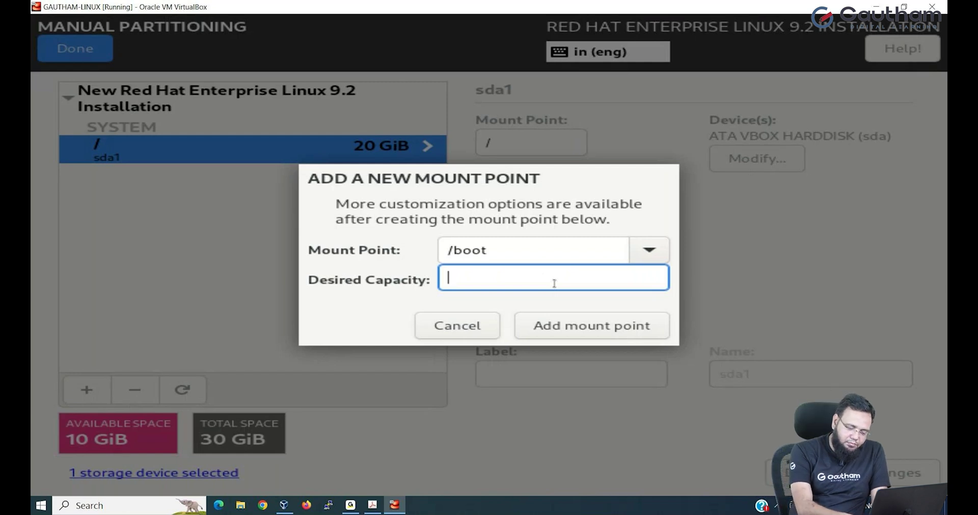
type("1G")
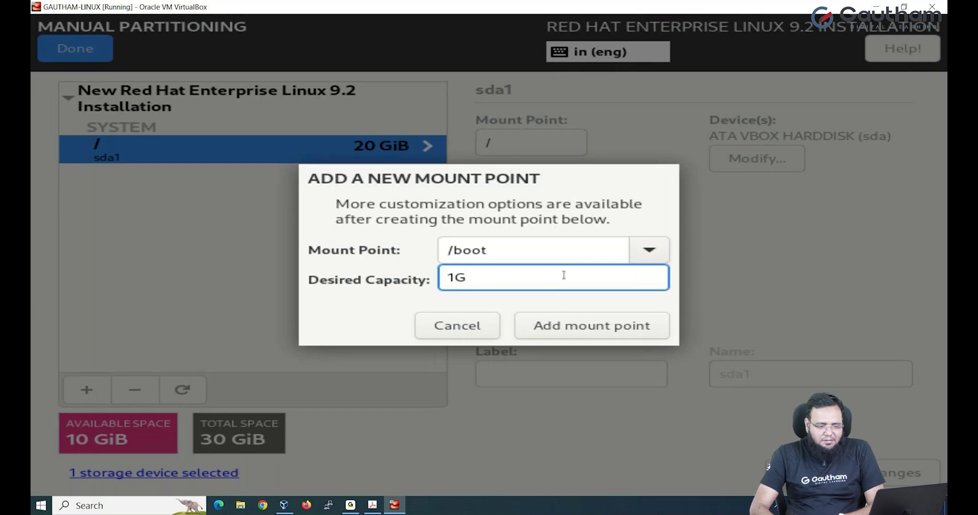
left_click(597, 331)
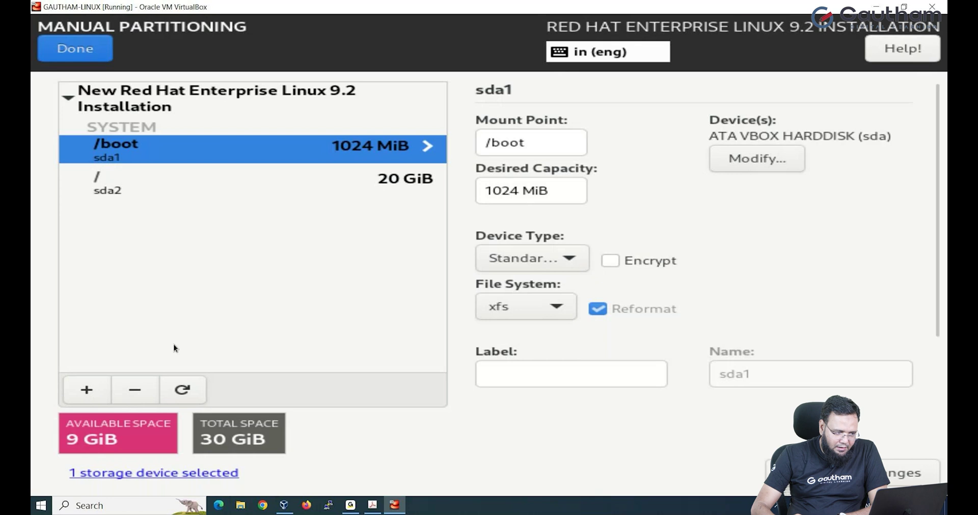
Add a swap mount point with a desired capacity of 4G
left_click(87, 390)
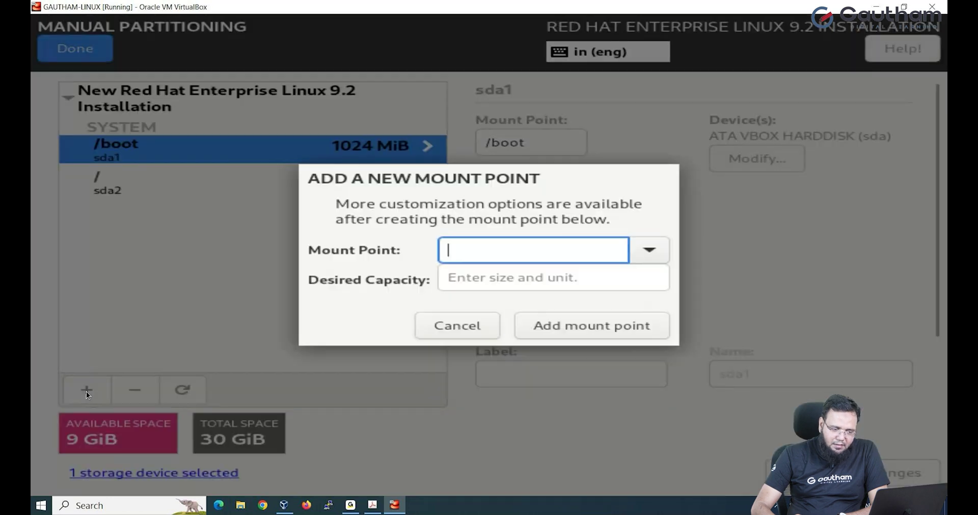
left_click(650, 250)
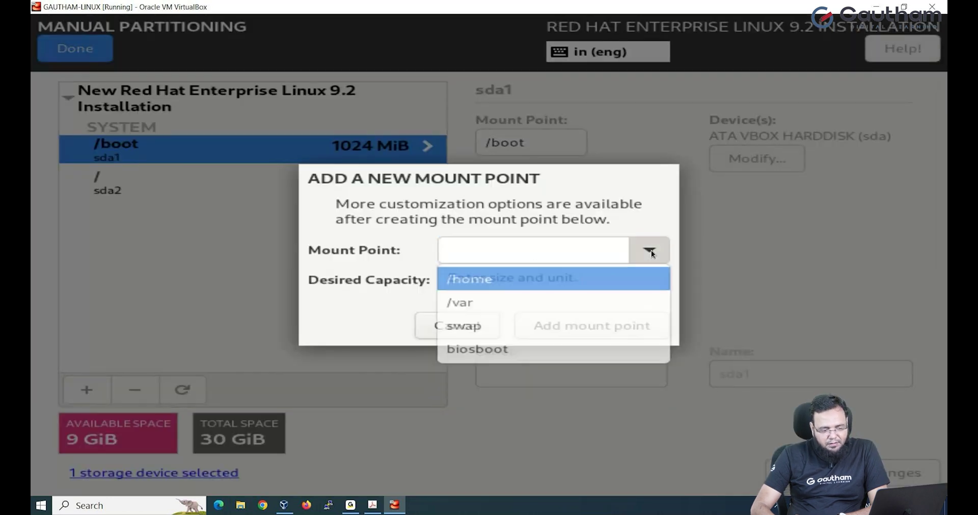
left_click(491, 332)
left_click(510, 278)
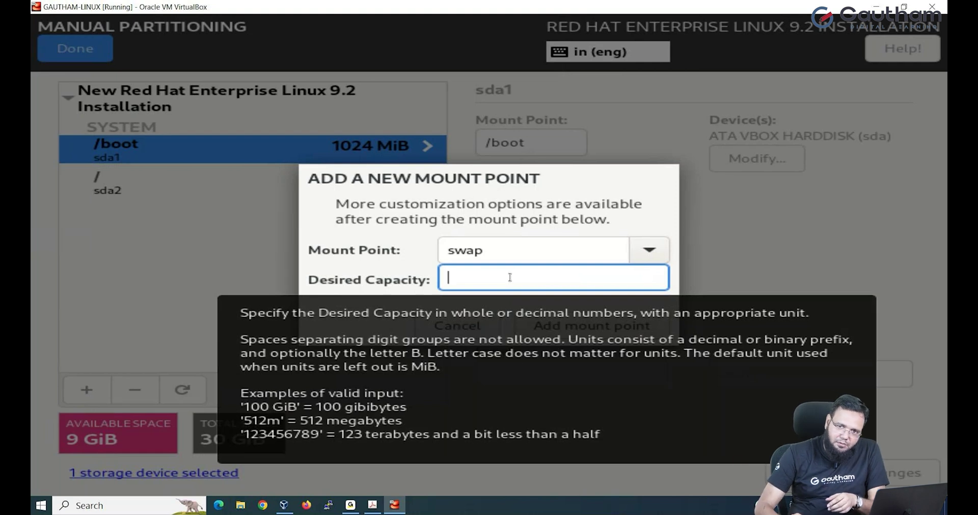
type("4G")
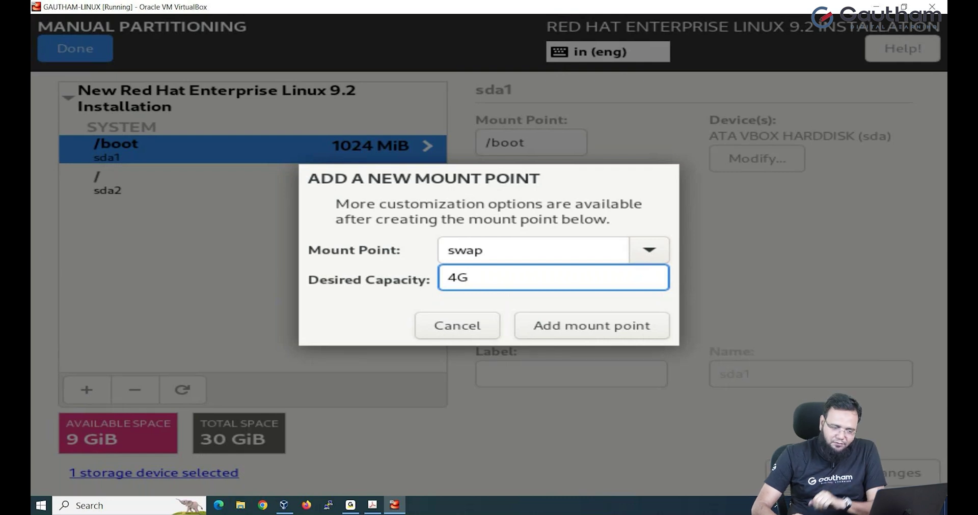
left_click(597, 328)
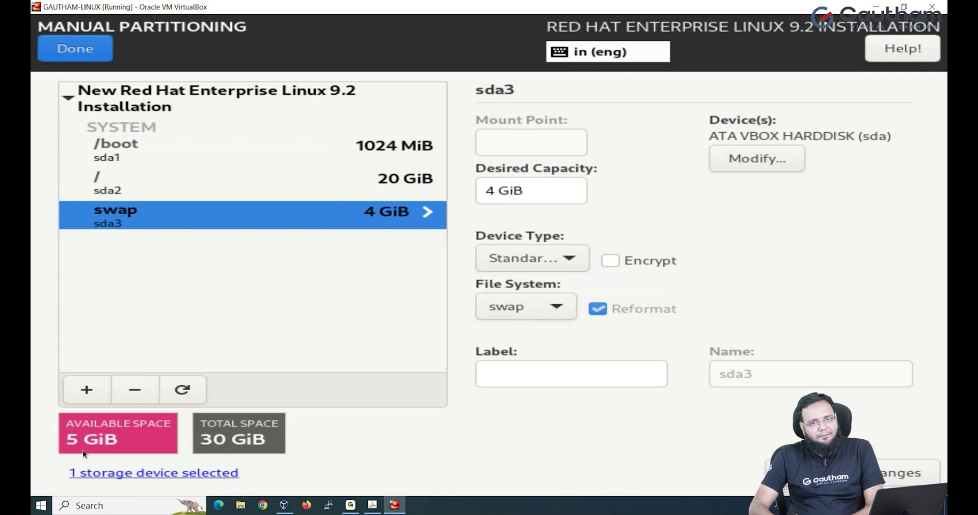
Finish manual partitioning and accept the Summary of Changes for /boot, / and swap
left_click(75, 49)
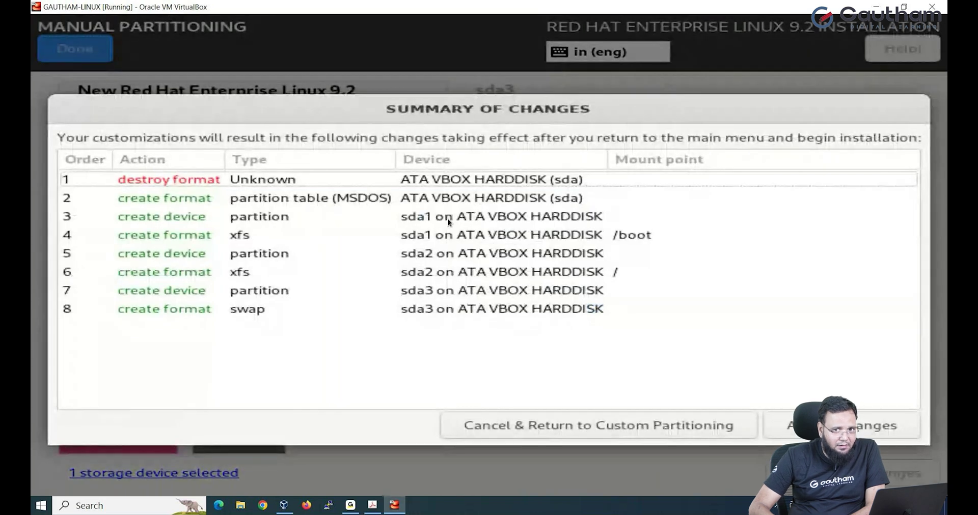
left_click(876, 429)
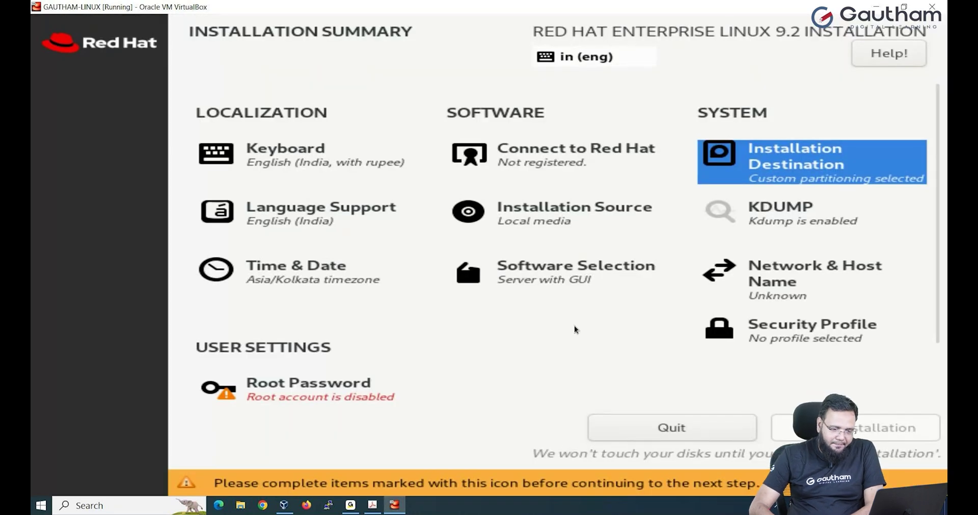